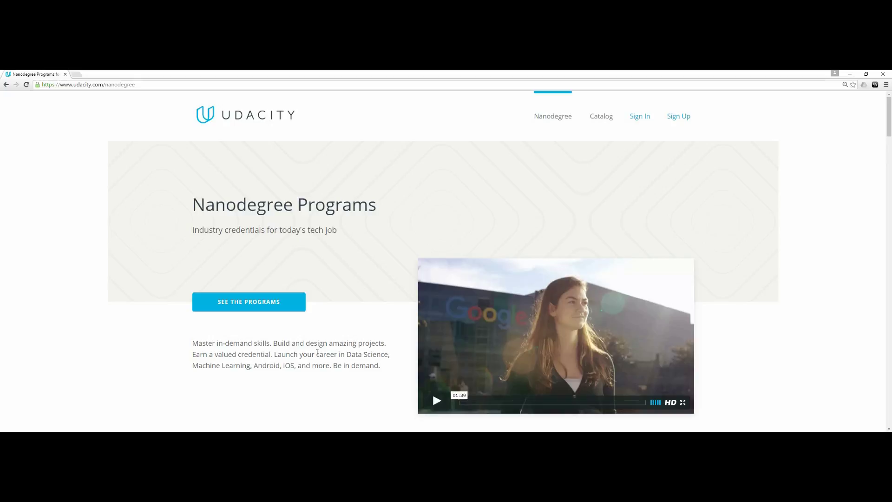
scroll(317, 353, "down", 5)
scroll(317, 352, "down", 1)
scroll(317, 354, "down", 4)
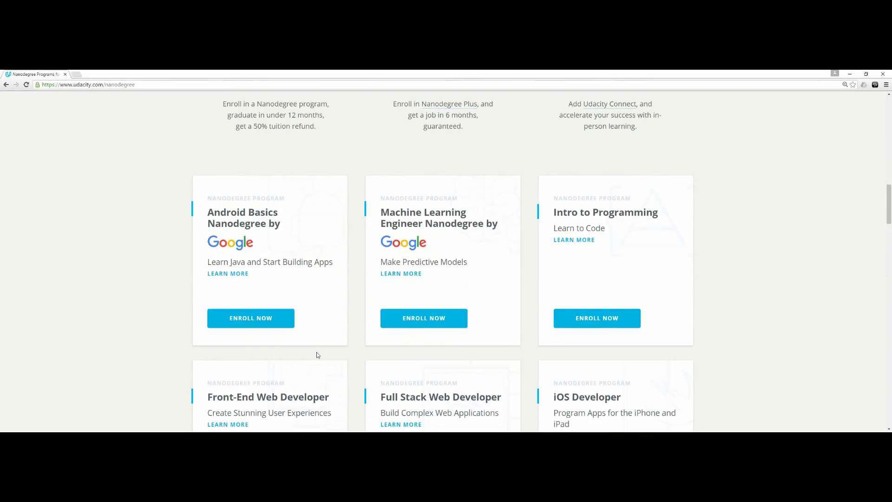
scroll(316, 356, "down", 3)
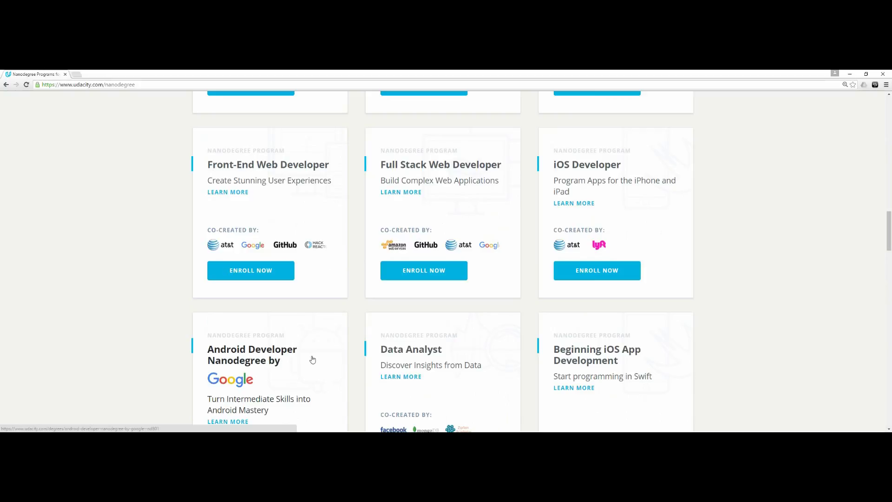
scroll(312, 359, "down", 1)
scroll(313, 359, "up", 2)
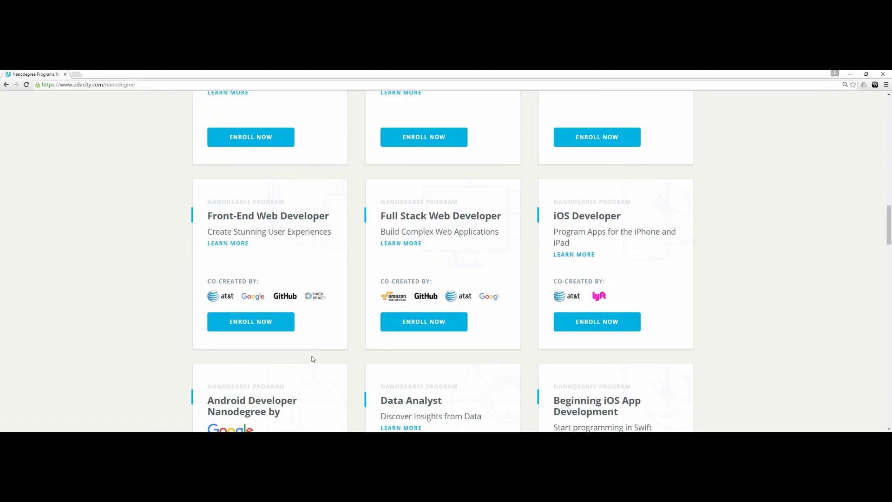
scroll(312, 359, "up", 2)
scroll(312, 359, "up", 2)
scroll(312, 360, "up", 4)
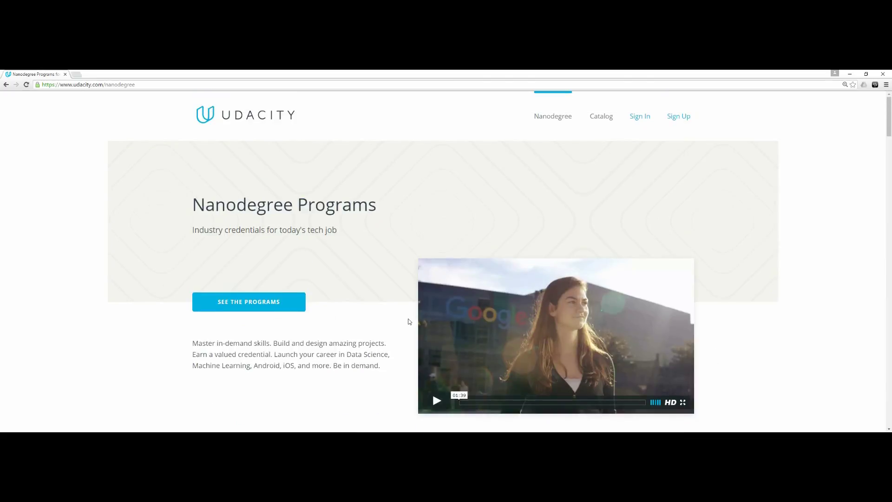
scroll(409, 321, "down", 3)
scroll(410, 319, "down", 3)
scroll(411, 314, "down", 2)
scroll(410, 314, "down", 1)
scroll(411, 313, "down", 2)
scroll(410, 313, "down", 2)
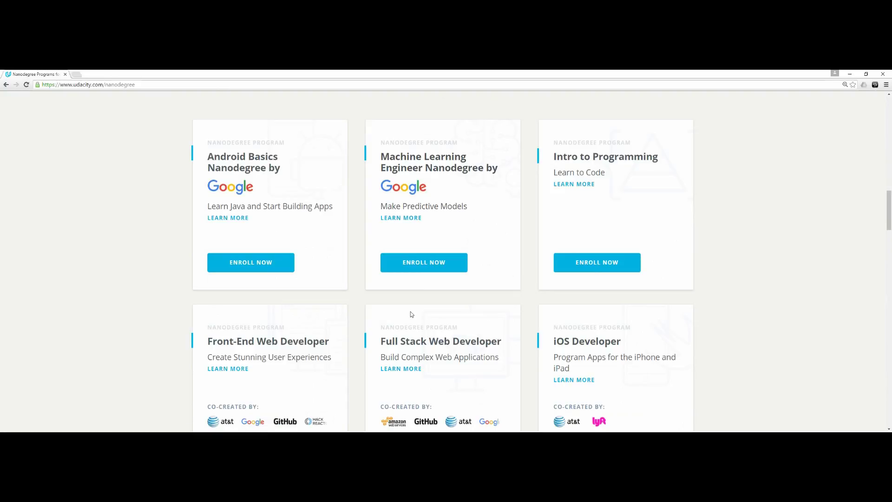
scroll(318, 151, "down", 2)
scroll(294, 191, "up", 2)
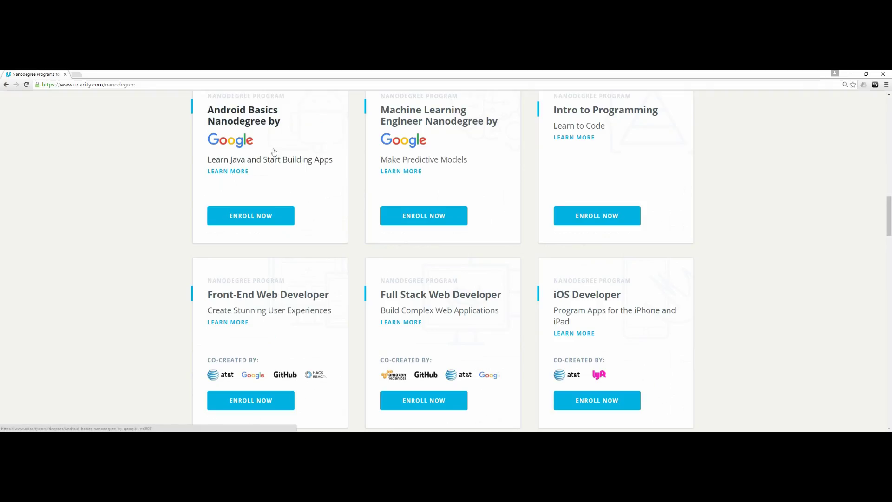
- Open the Android Basics Nanodegree page, select its title, and return to the program listing
left_click(269, 122)
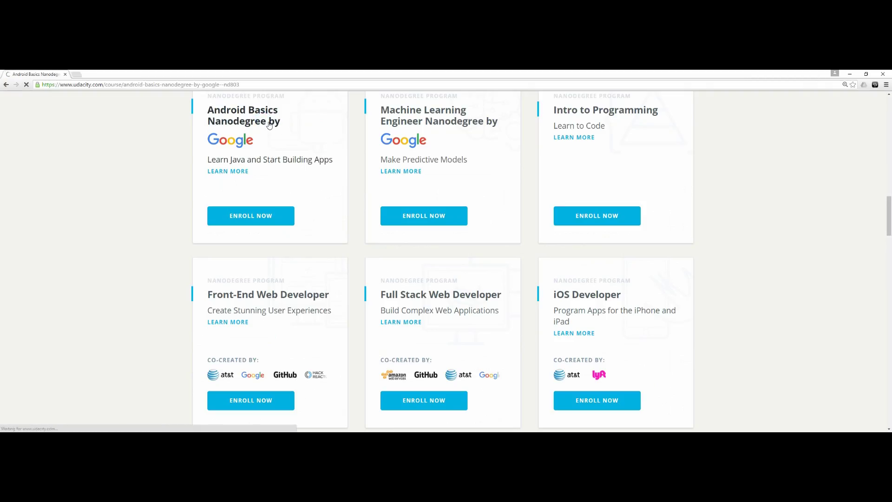
scroll(309, 284, "down", 2)
scroll(308, 283, "down", 2)
scroll(309, 284, "down", 2)
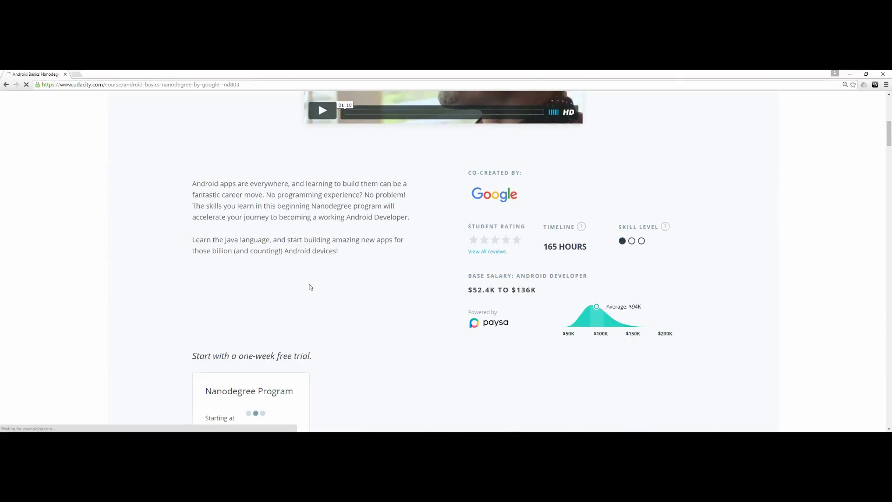
scroll(362, 296, "down", 1)
scroll(453, 271, "down", 1)
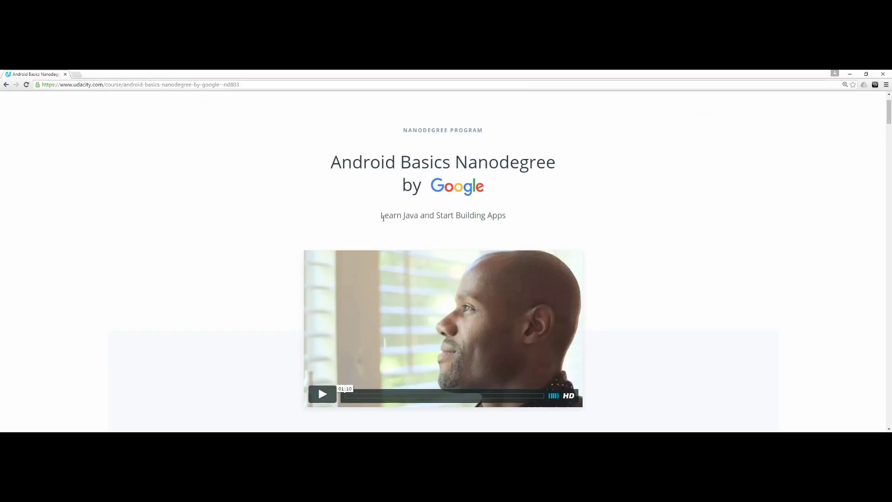
scroll(382, 216, "down", 3)
scroll(328, 238, "down", 2)
scroll(325, 241, "up", 5)
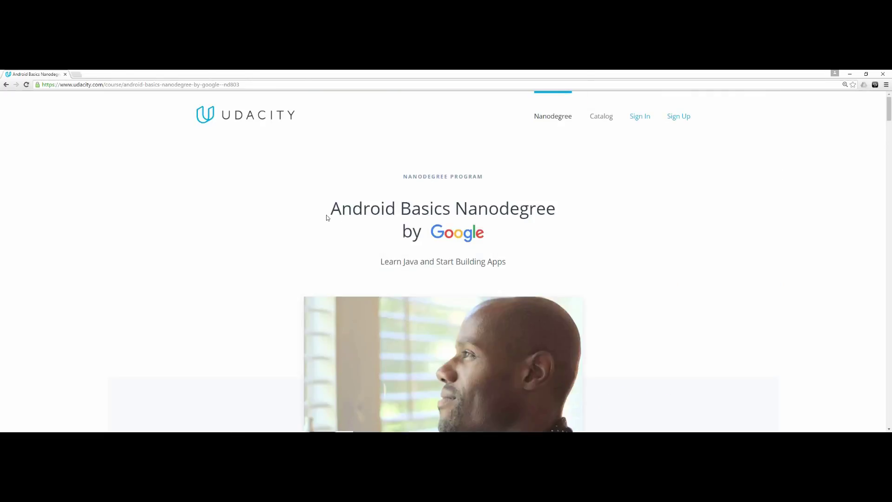
left_click_drag(326, 215, 401, 241)
key("alt+Left")
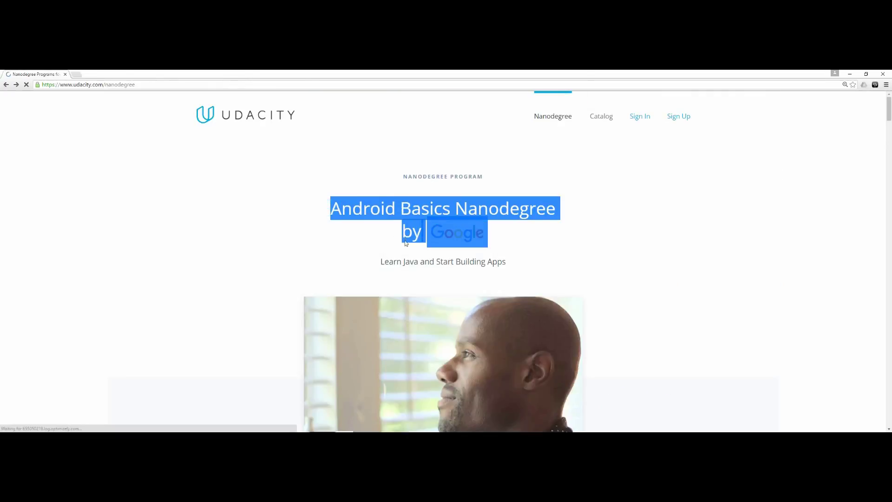
scroll(405, 243, "down", 4)
scroll(405, 242, "down", 1)
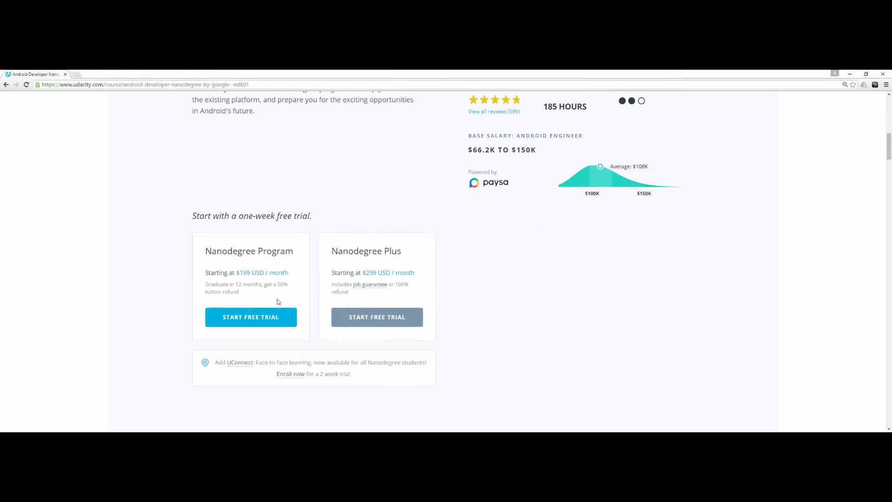
- Go back to the Nanodegree program list and reopen the Android Basics Nanodegree page
left_click(256, 315)
scroll(256, 315, "up", 5)
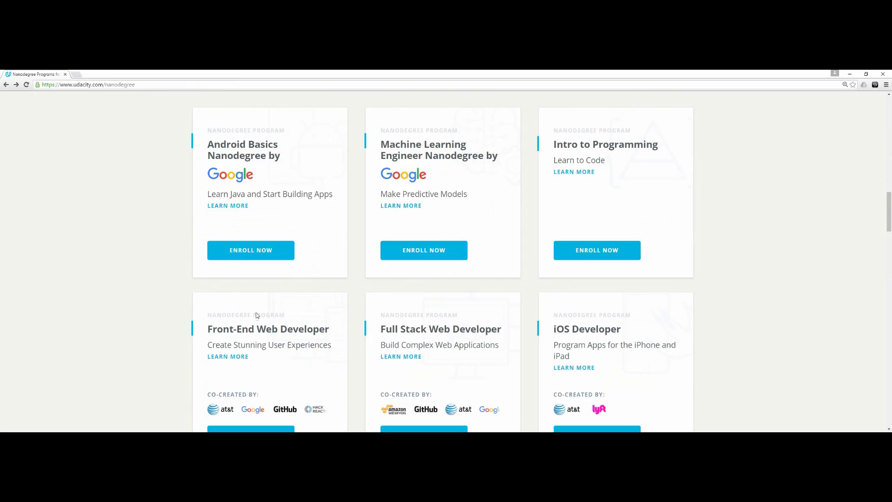
scroll(256, 315, "up", 2)
scroll(256, 315, "up", 5)
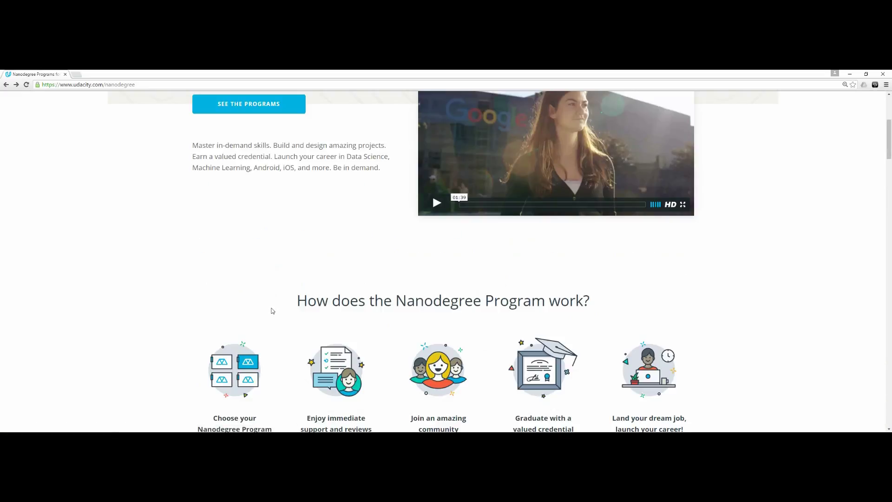
scroll(271, 311, "down", 3)
scroll(266, 296, "down", 3)
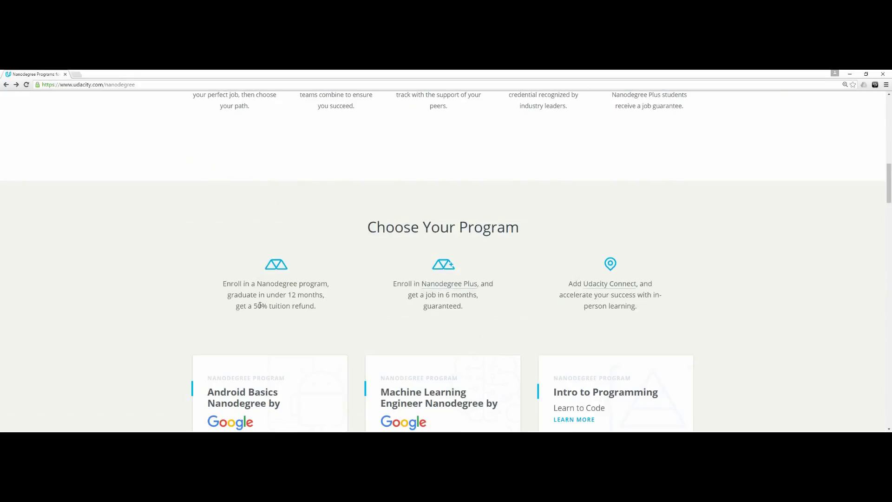
left_click(249, 390)
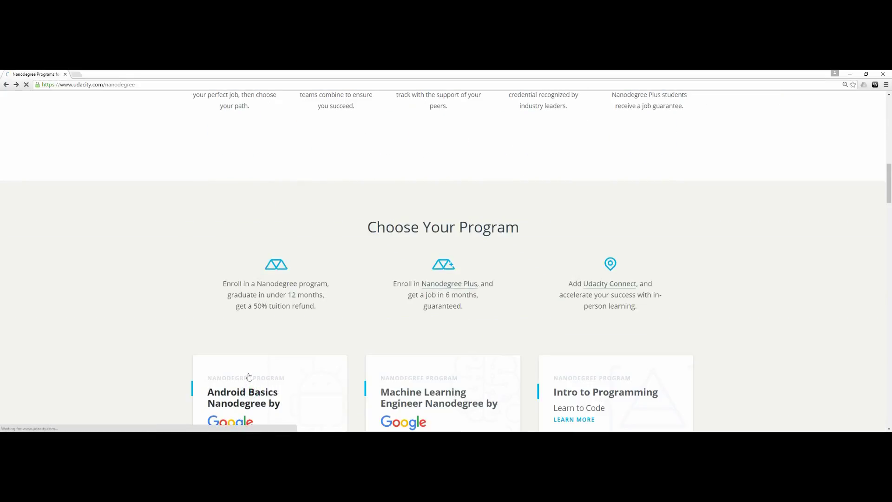
scroll(250, 377, "down", 2)
scroll(251, 375, "down", 3)
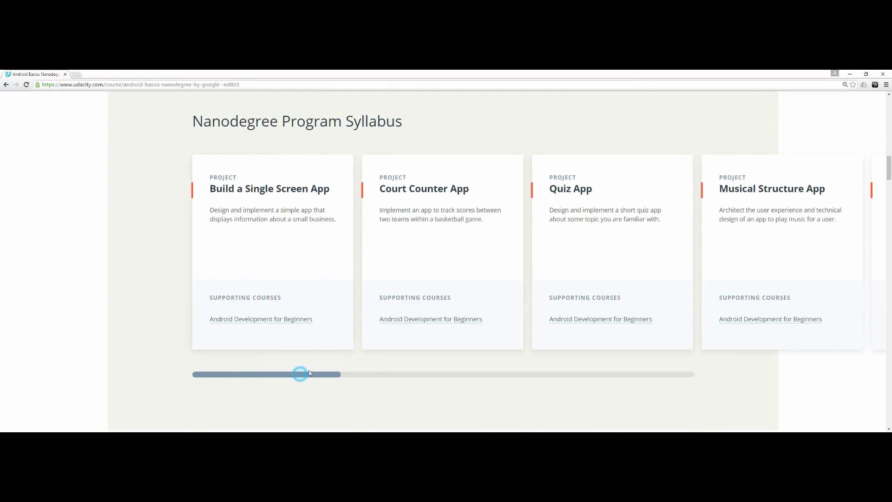
scroll(320, 370, "up", 10)
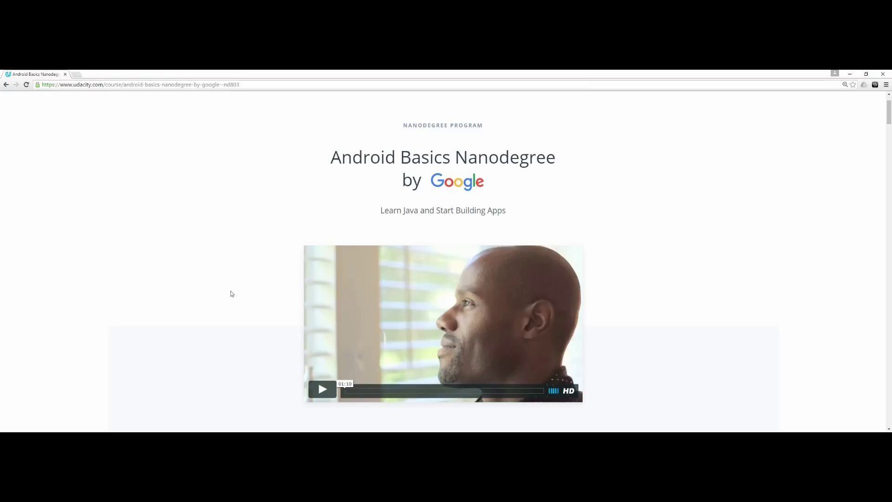
scroll(231, 293, "down", 5)
scroll(231, 293, "up", 6)
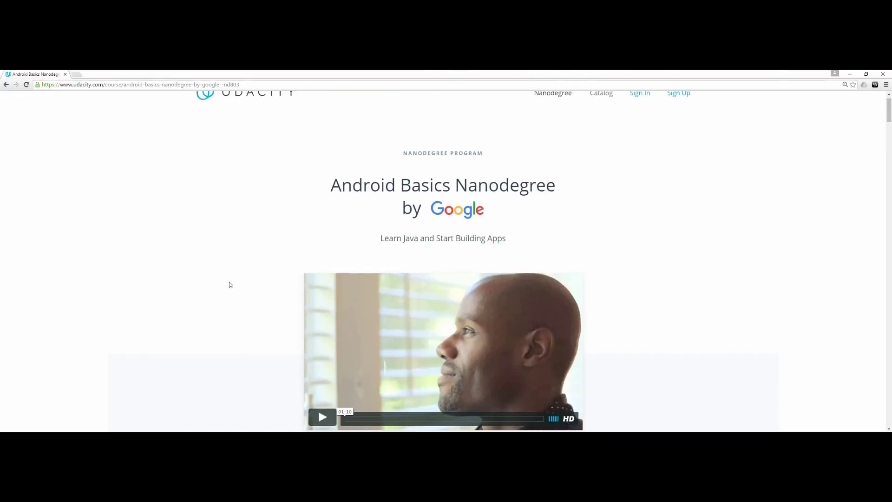
- Go back to the udacity.com/nanodegree listing and select the Android Basics program card again
key("alt+Left")
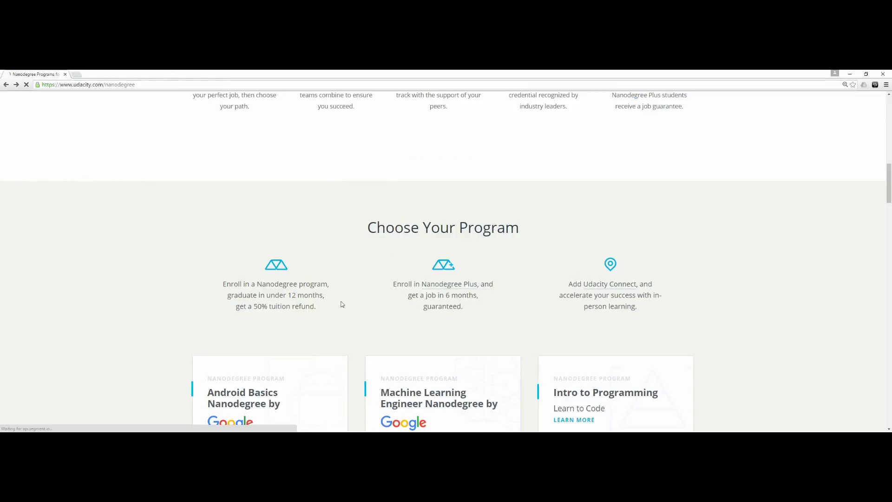
scroll(332, 337, "up", 4)
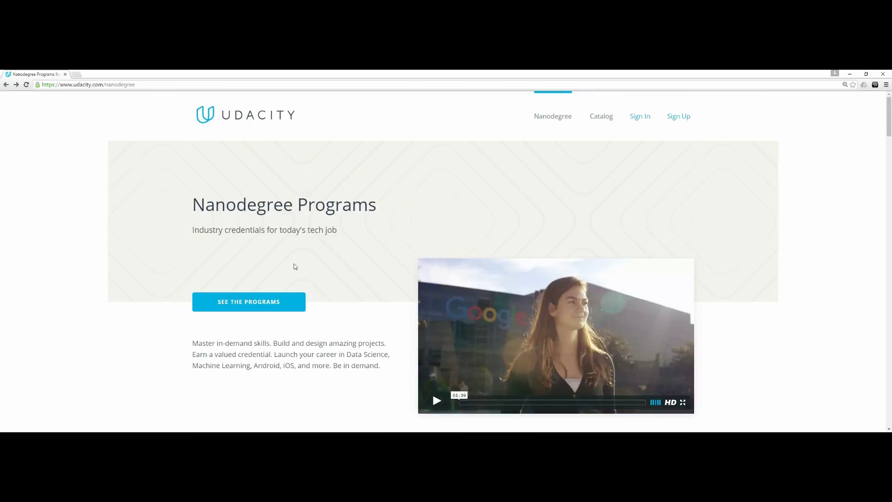
scroll(295, 265, "down", 3)
scroll(294, 266, "down", 1)
scroll(294, 272, "down", 2)
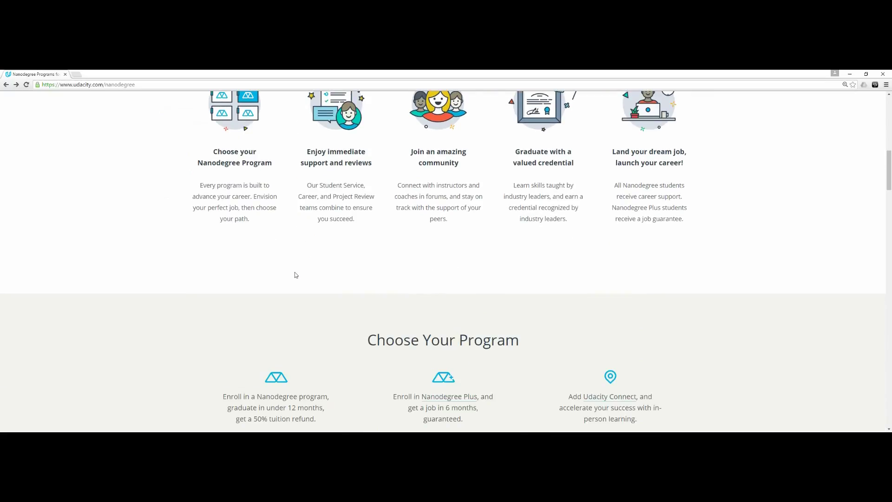
scroll(294, 279, "down", 2)
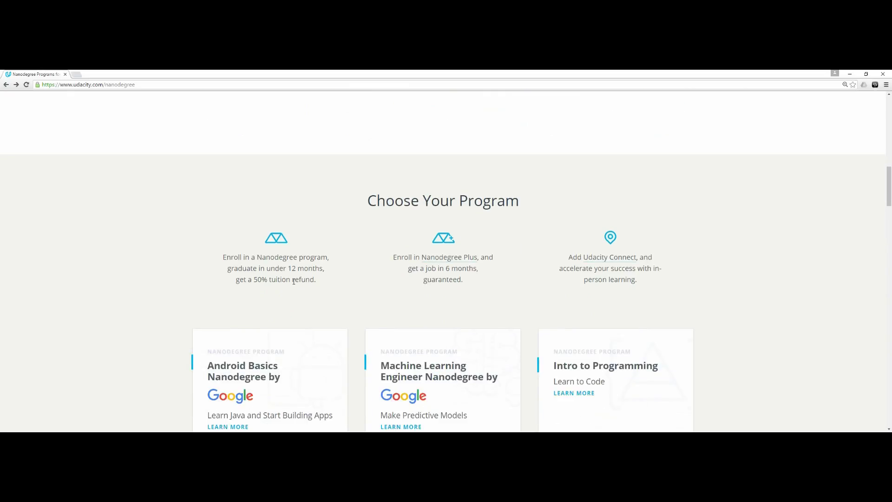
scroll(331, 323, "down", 1)
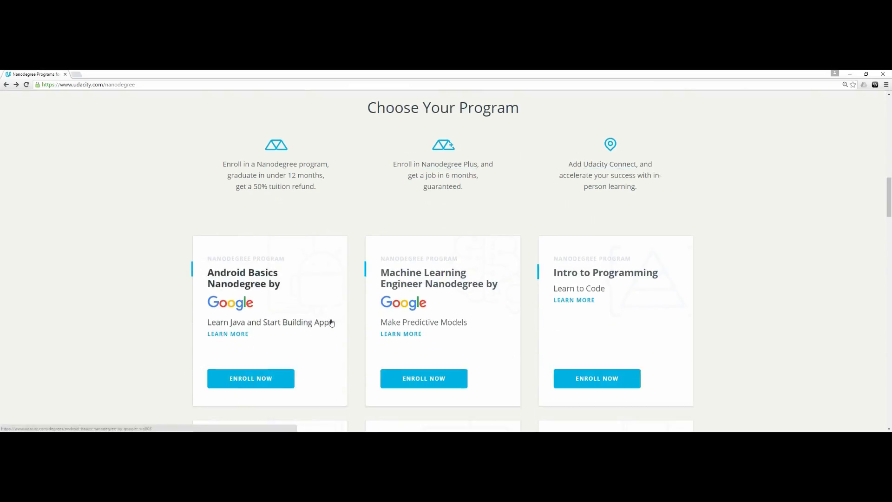
scroll(492, 409, "down", 5)
scroll(440, 377, "down", 1)
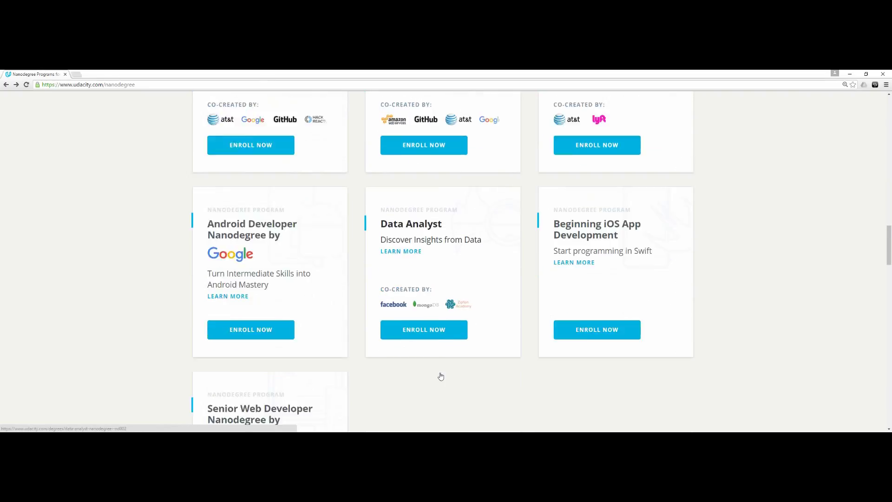
scroll(440, 377, "down", 2)
scroll(440, 375, "up", 4)
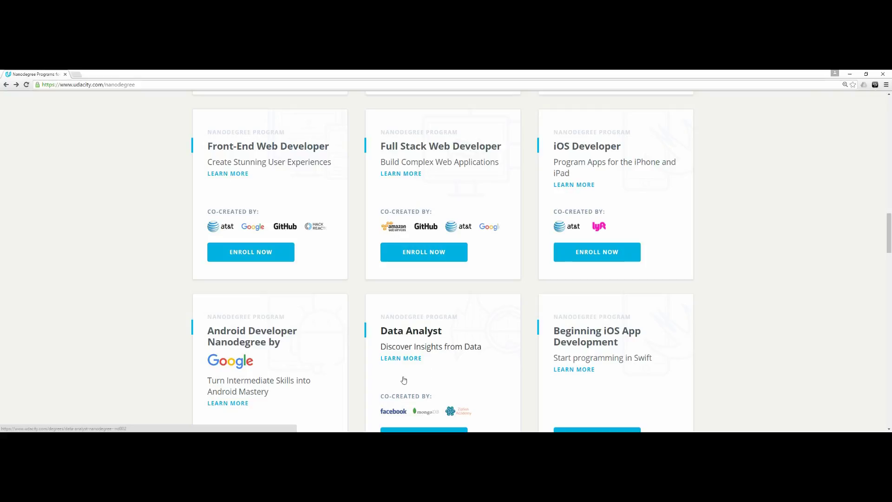
scroll(402, 378, "up", 1)
scroll(404, 379, "up", 3)
scroll(406, 380, "up", 2)
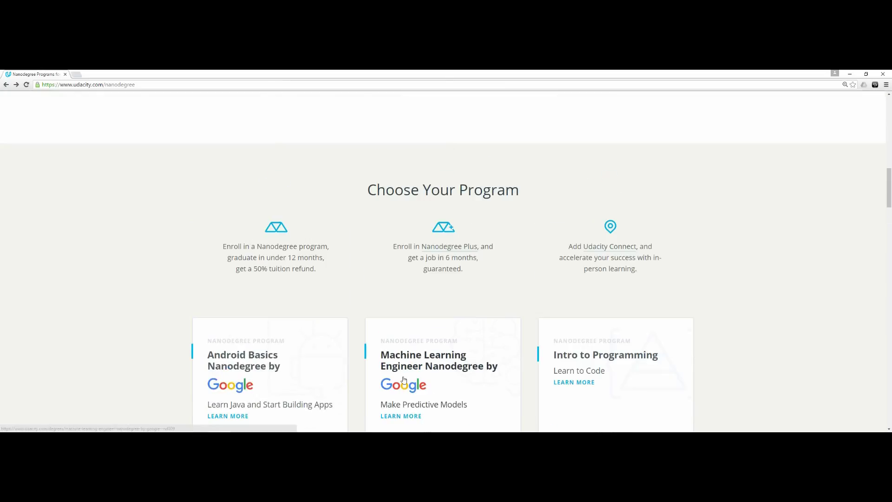
scroll(432, 382, "up", 5)
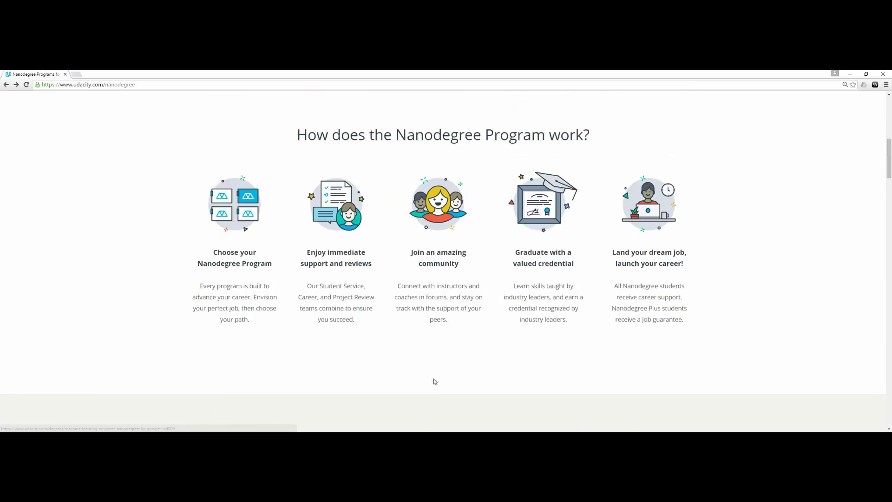
scroll(432, 378, "up", 3)
scroll(433, 380, "up", 2)
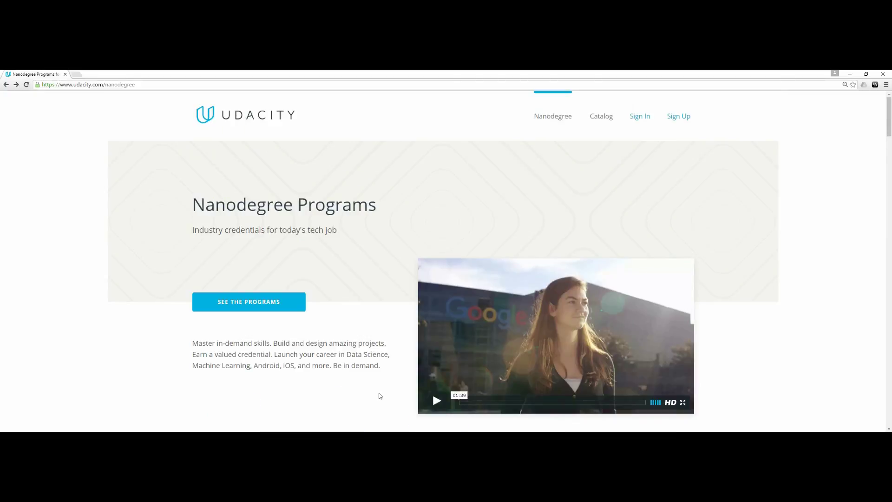
scroll(383, 387, "down", 1)
scroll(390, 383, "down", 4)
scroll(389, 382, "down", 4)
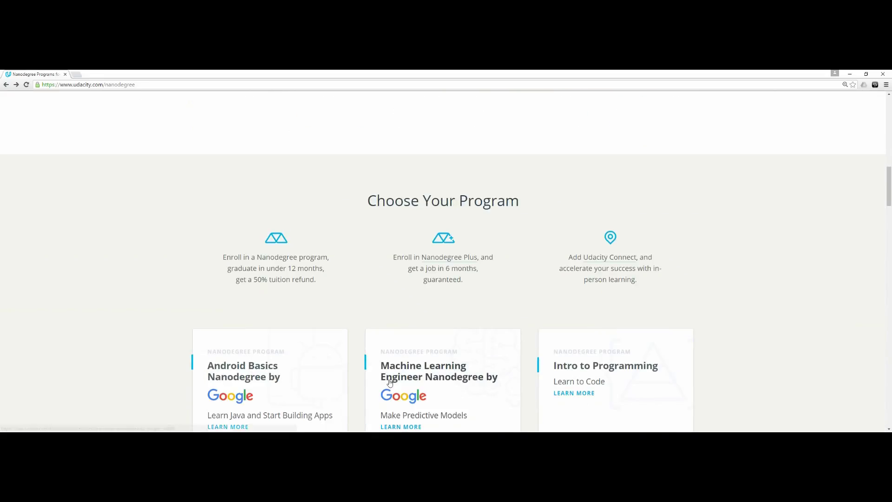
scroll(389, 382, "down", 3)
scroll(389, 382, "down", 4)
scroll(390, 382, "down", 2)
scroll(390, 383, "down", 3)
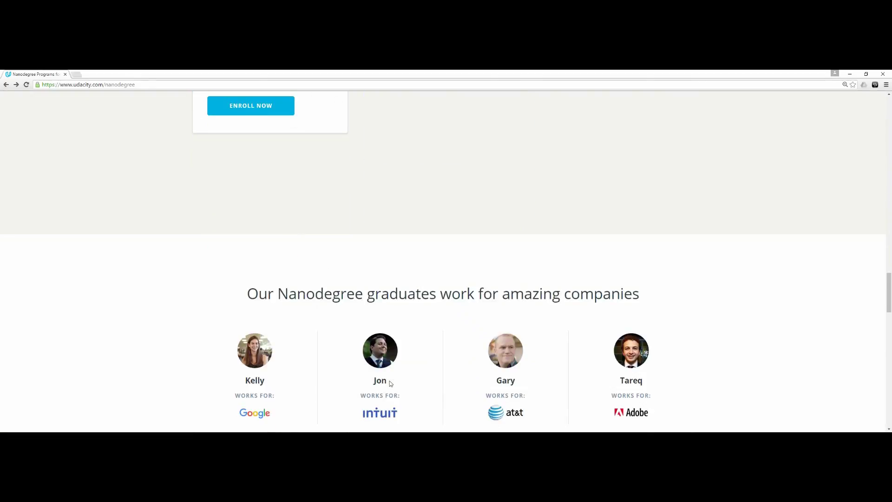
scroll(389, 383, "down", 3)
scroll(390, 382, "up", 1)
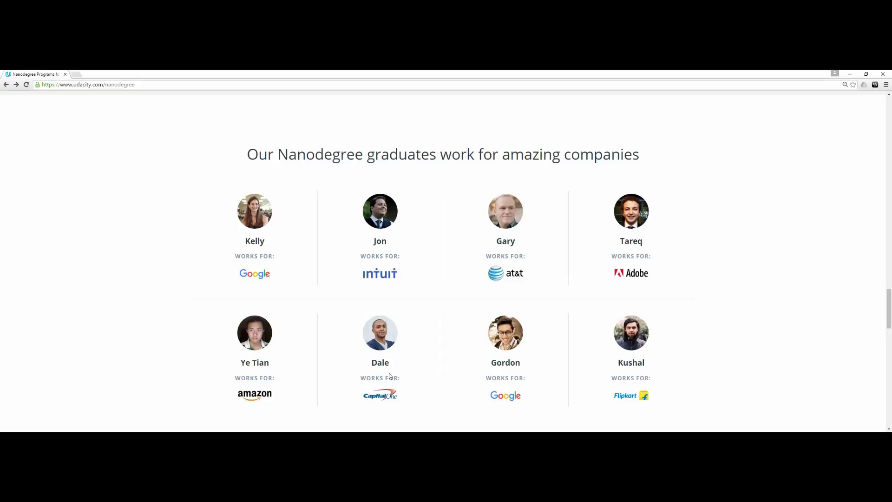
scroll(390, 376, "up", 4)
scroll(389, 376, "up", 2)
scroll(389, 376, "up", 3)
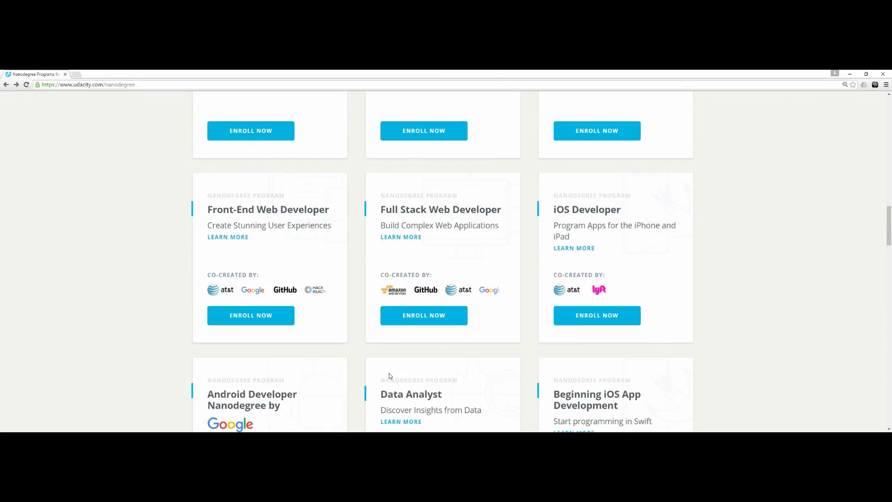
scroll(389, 376, "up", 2)
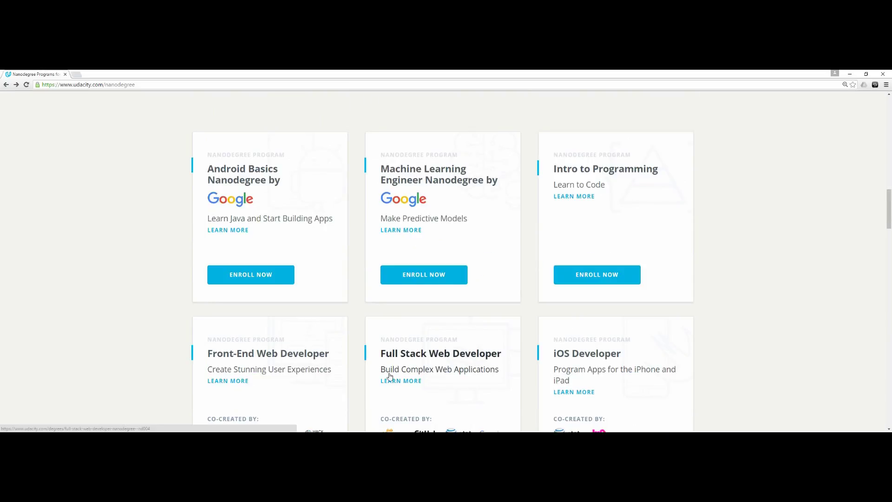
scroll(390, 376, "up", 1)
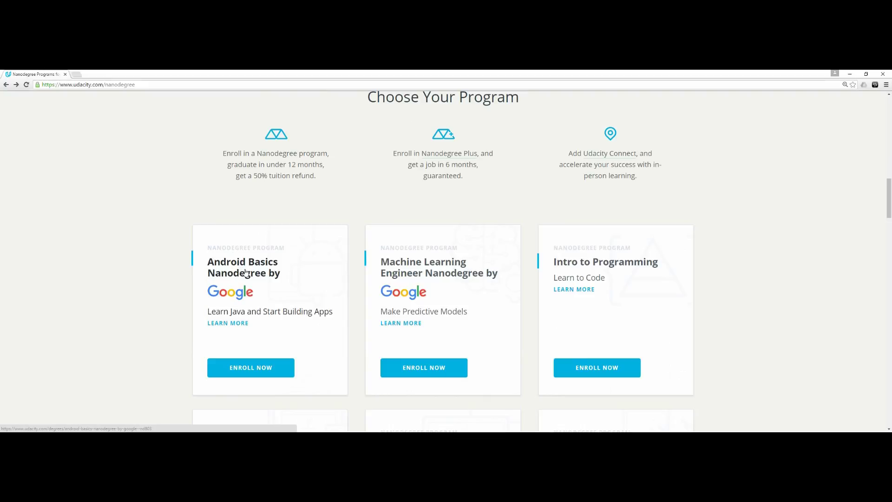
left_click(263, 270)
scroll(245, 360, "up", 4)
scroll(243, 359, "up", 3)
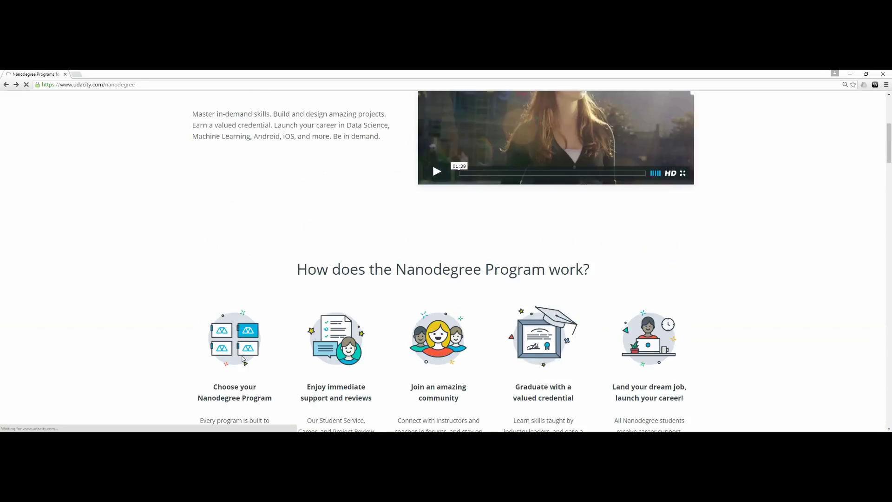
scroll(242, 358, "up", 3)
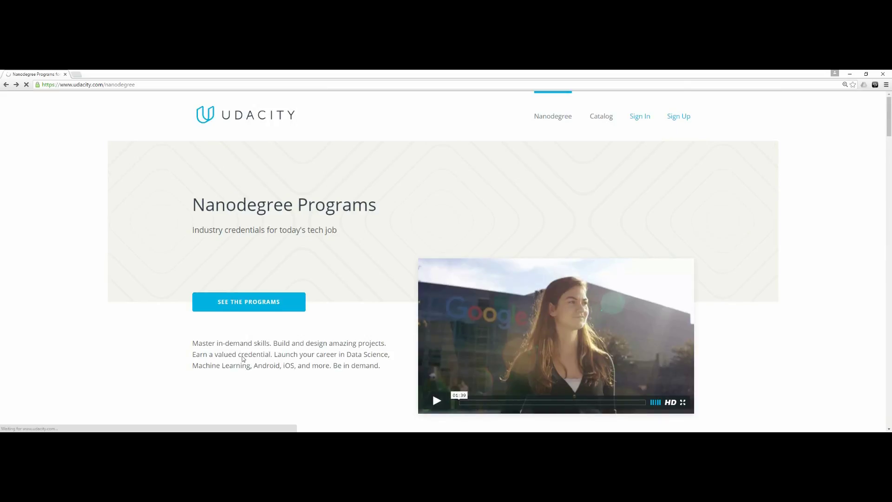